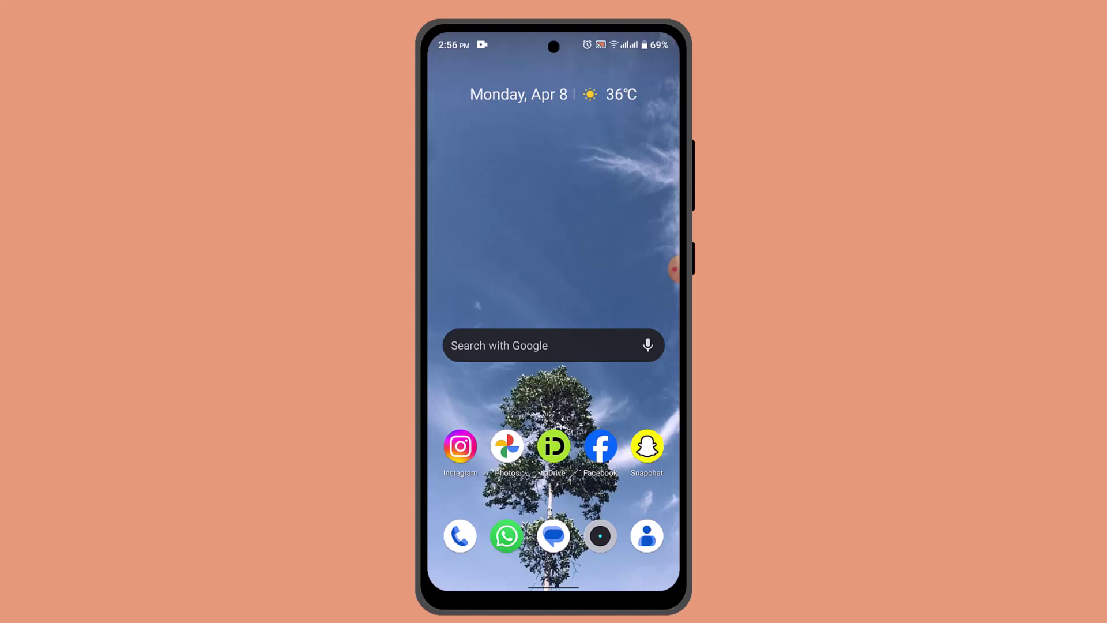
Step: Launch Chrome and load chat.openai.com from the address-bar autocomplete
click(529, 346)
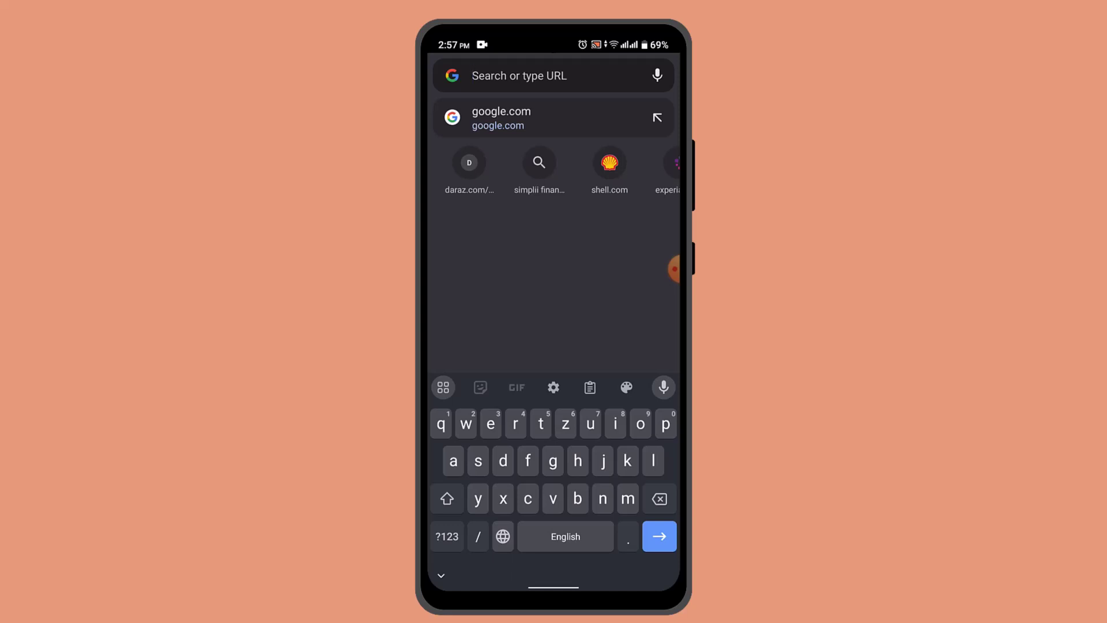
text(ch)
key(Return)
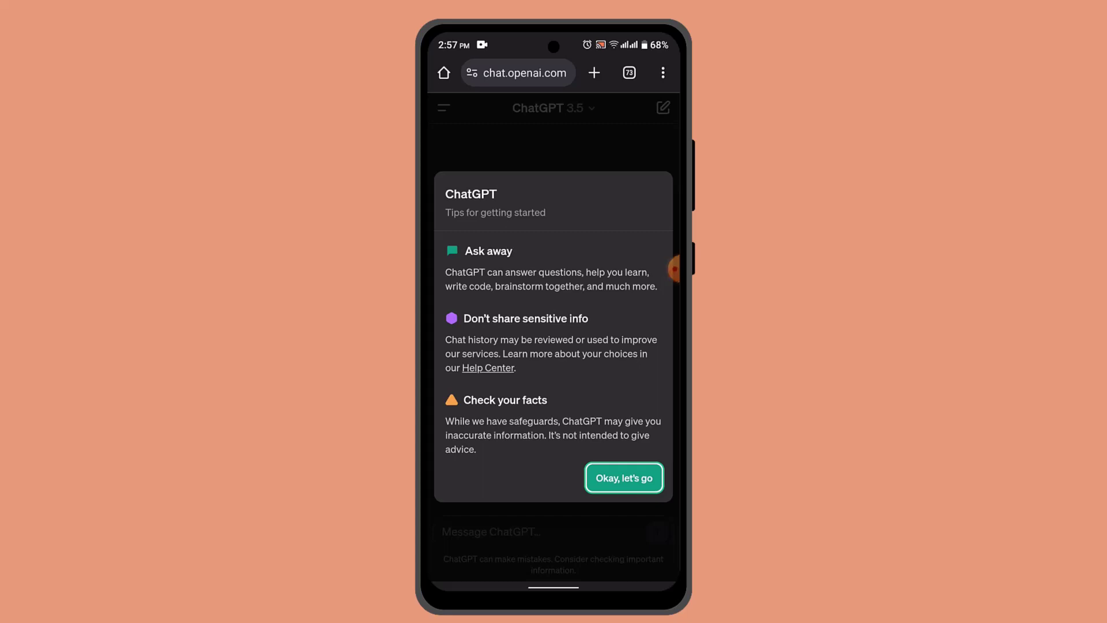
Step: Dismiss the 'Okay, let's go' tips and reach Settings through the sidebar profile menu
click(623, 477)
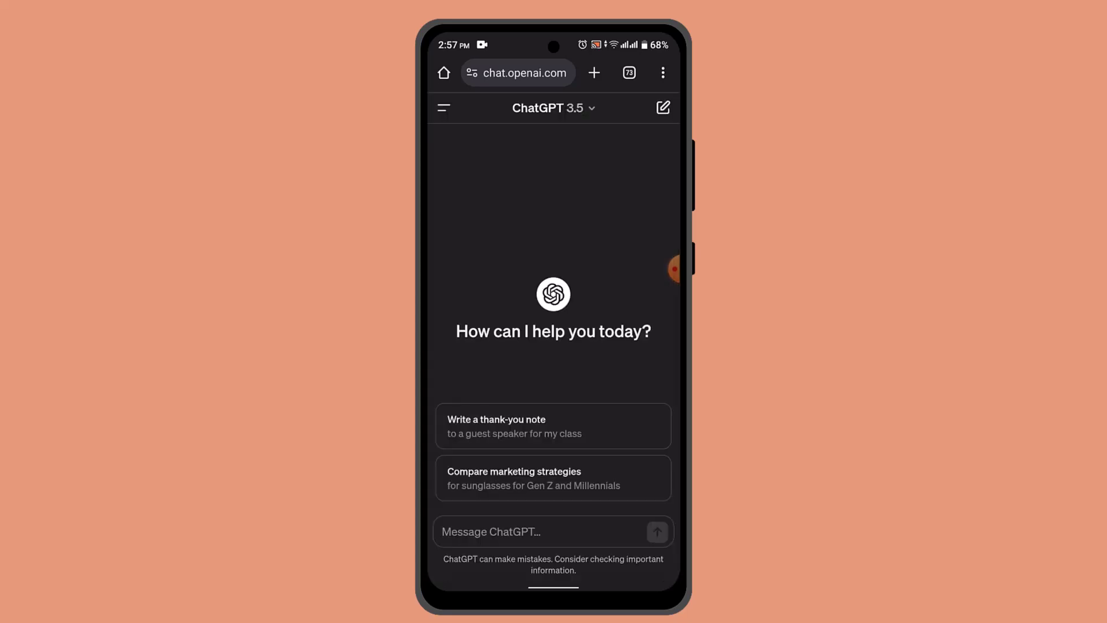
click(444, 108)
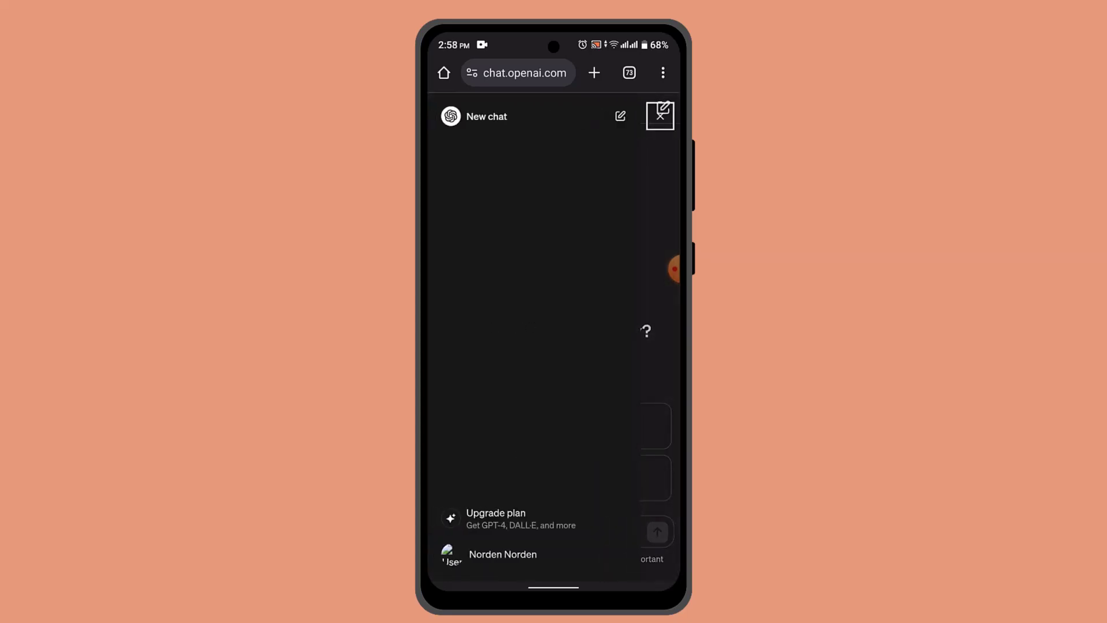
click(502, 553)
click(484, 478)
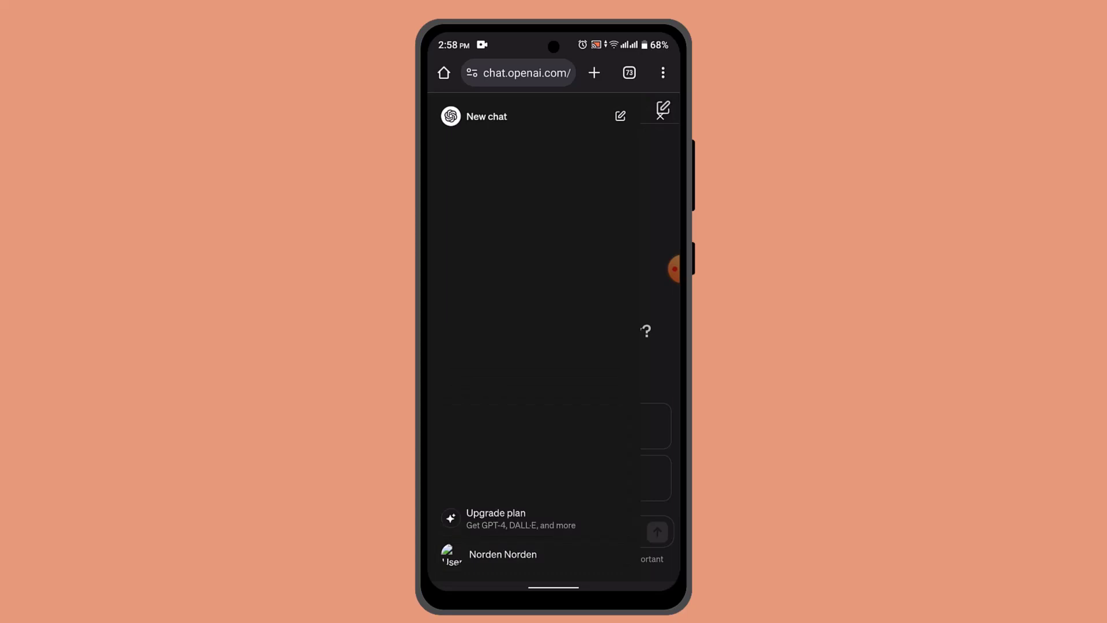